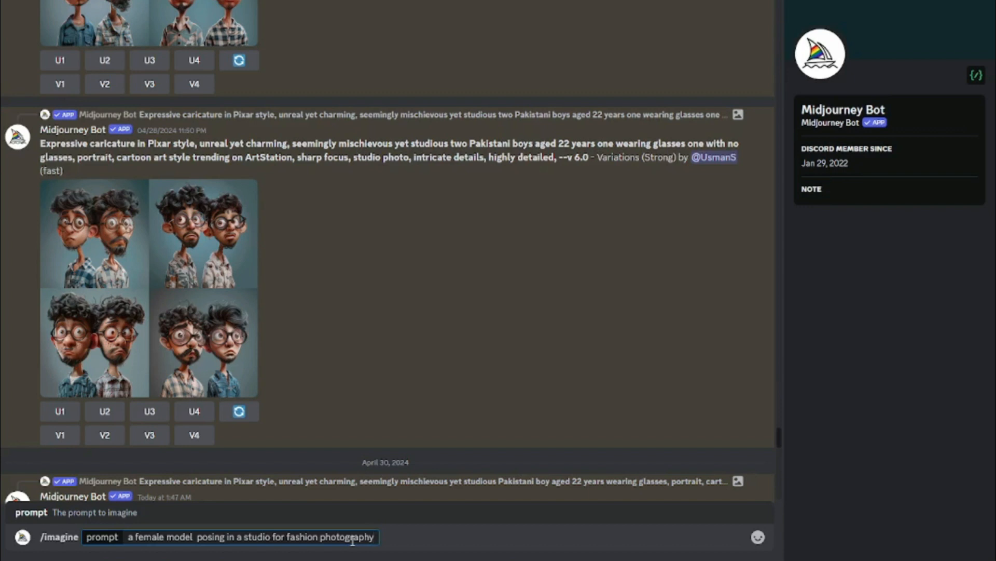
Append "--sref random" to the prompt "a female model posing in a studio for fashion photography" and submit it for generation.
{"action": "type", "text": "--sref random"}
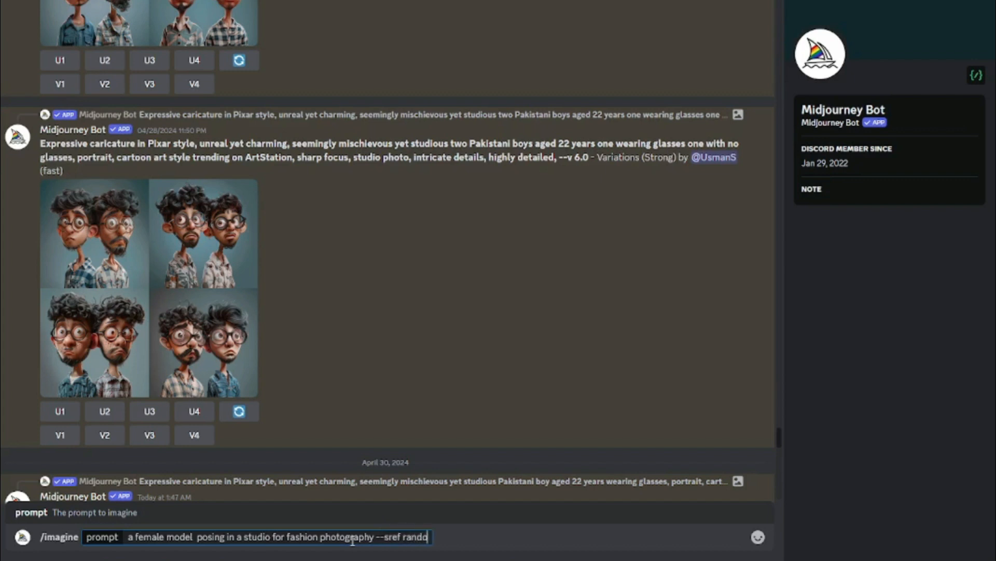
{"action": "key", "text": "Return"}
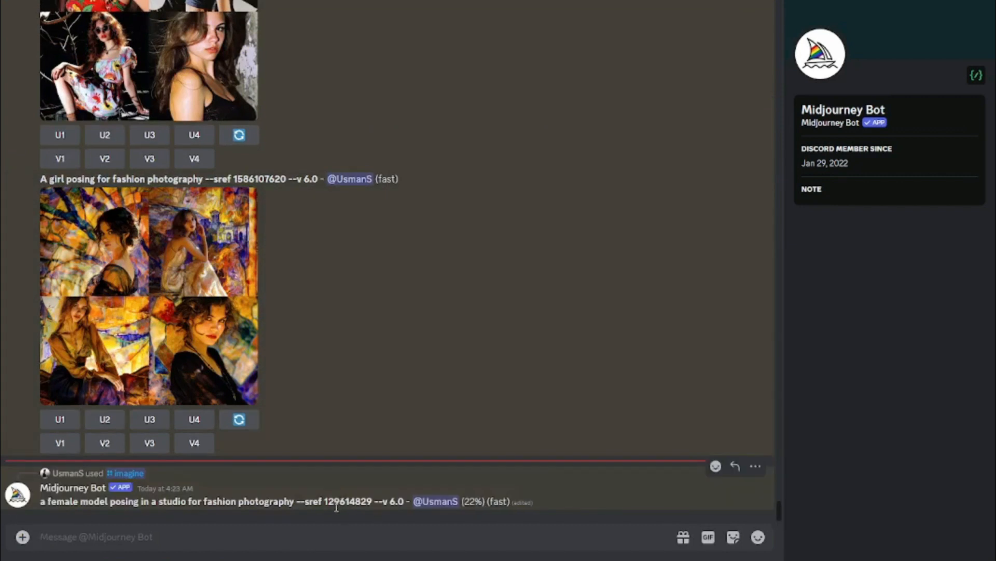
Examine the style reference code assigned to the studio model prompt and view its generated image grid enlarged.
{"action": "left_click_drag", "start_coordinate": [324, 502], "coordinate": [373, 501]}
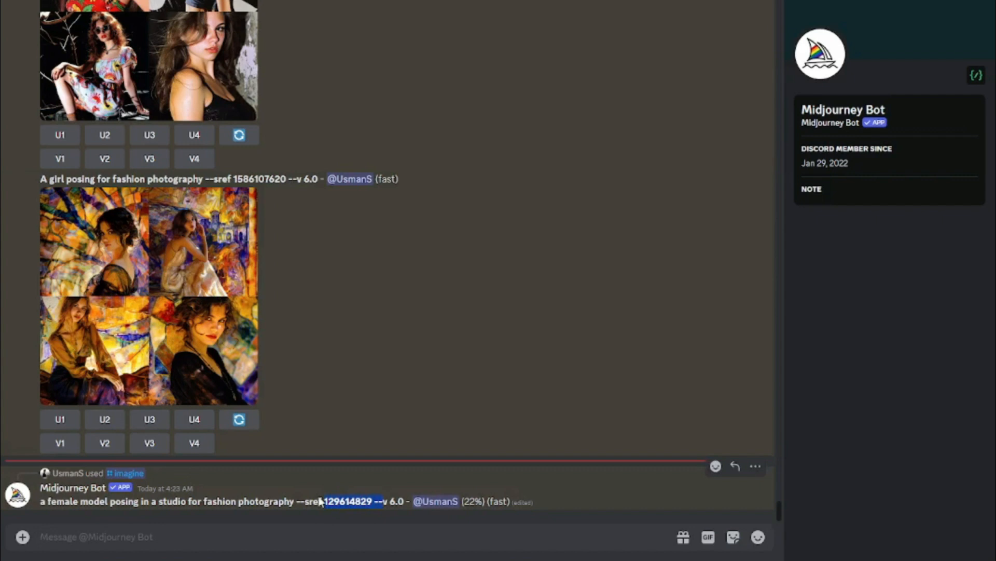
{"action": "left_click", "coordinate": [341, 500]}
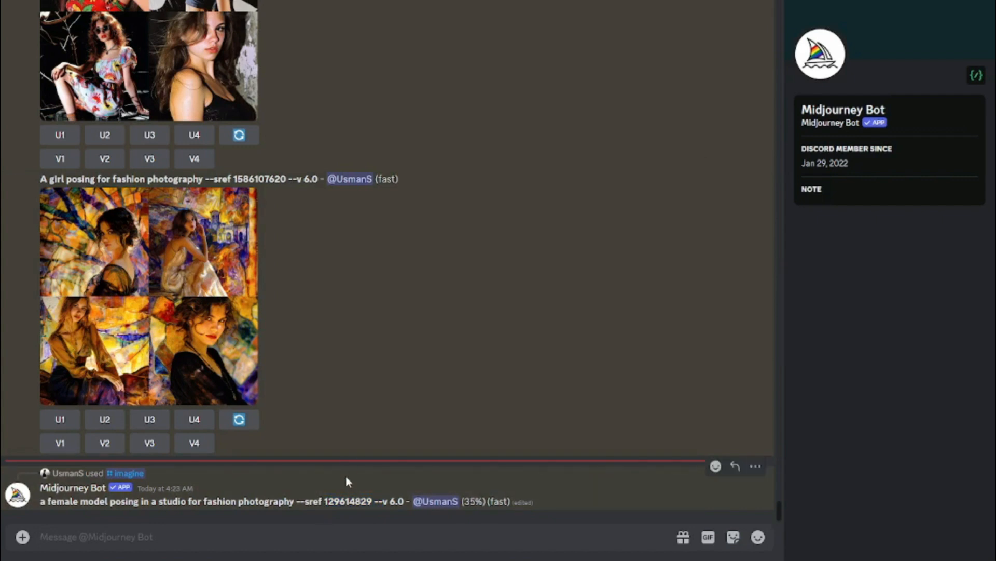
{"action": "left_click_drag", "start_coordinate": [41, 279], "coordinate": [306, 278]}
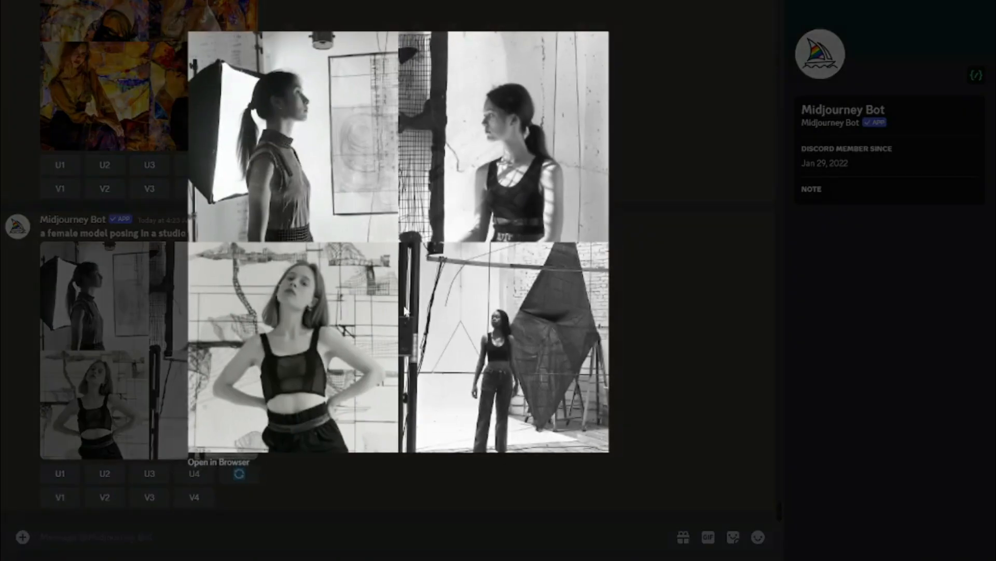
{"action": "left_click", "coordinate": [716, 343]}
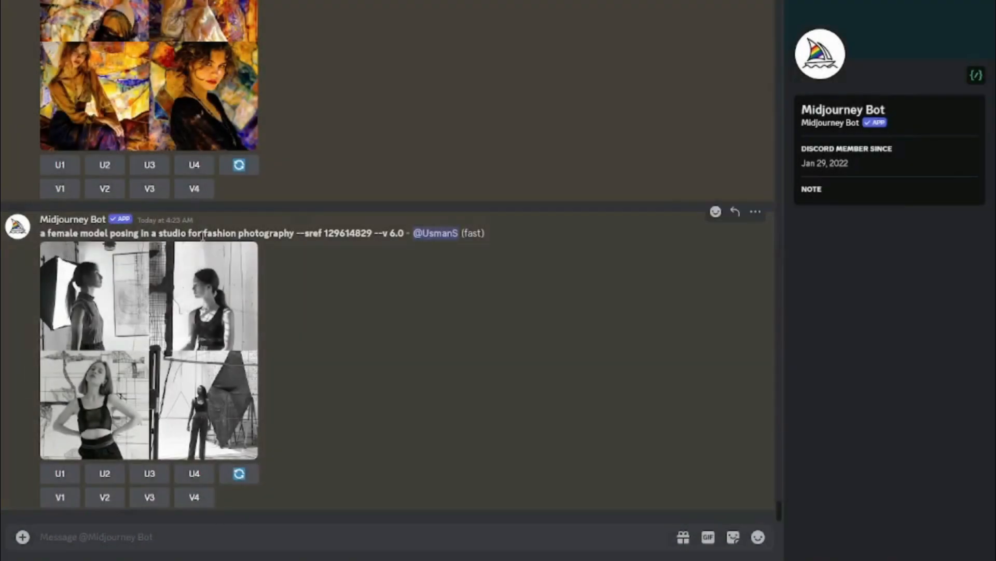
{"action": "left_click_drag", "start_coordinate": [158, 232], "coordinate": [294, 233]}
{"action": "left_click", "coordinate": [190, 343]}
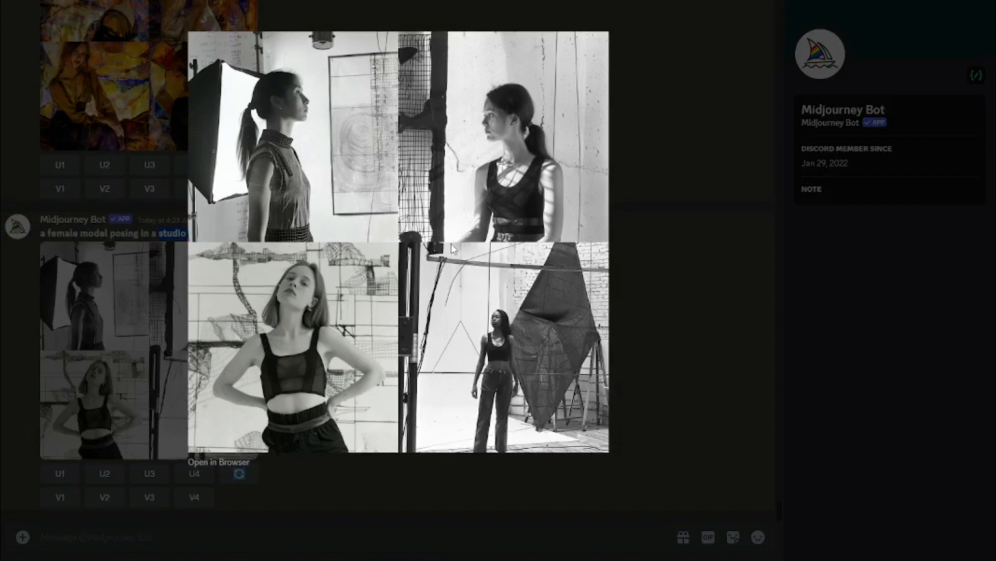
{"action": "left_click", "coordinate": [692, 253]}
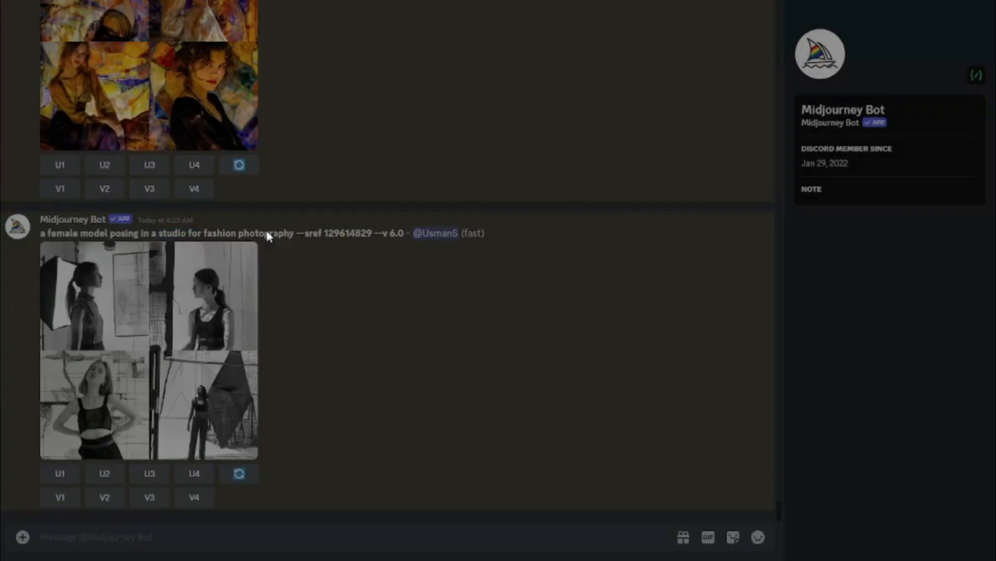
Start a new /imagine prompt reusing the text "a female model posing in a studio for fashion photography" from the latest result.
{"action": "left_click_drag", "start_coordinate": [43, 233], "coordinate": [294, 233]}
{"action": "left_click", "coordinate": [112, 538]}
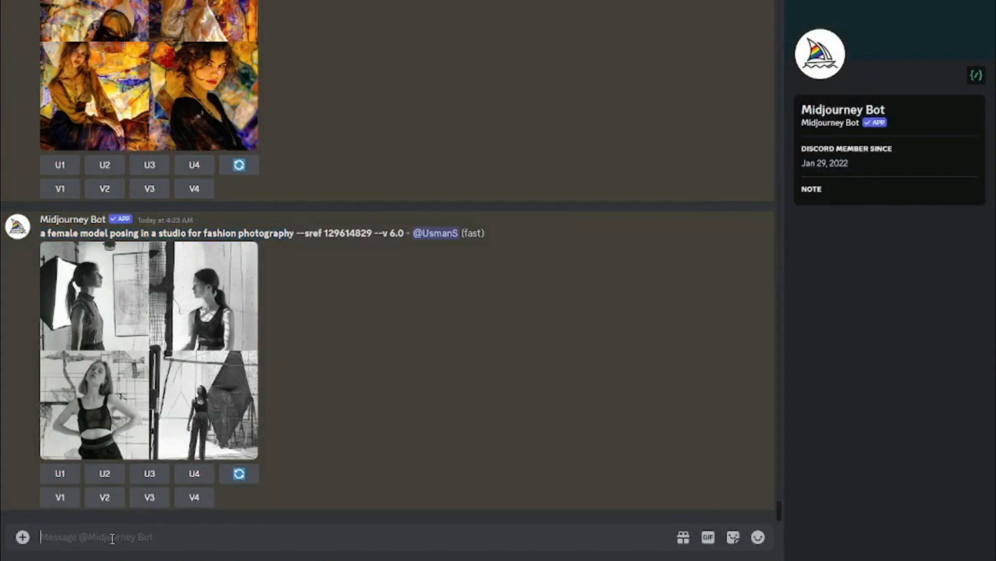
{"action": "type", "text": "/ima"}
{"action": "key", "text": "Tab"}
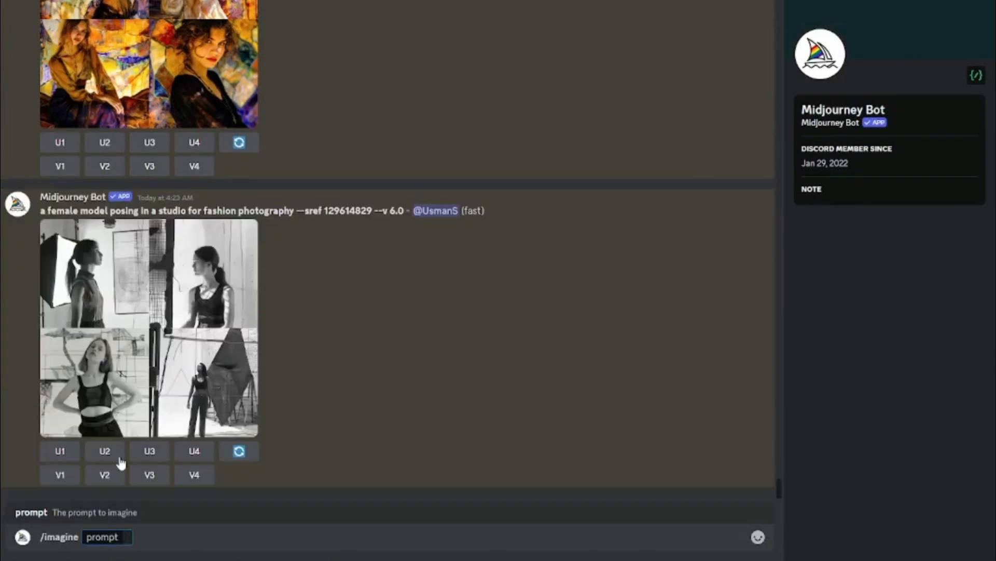
{"action": "left_click_drag", "start_coordinate": [42, 211], "coordinate": [293, 210]}
{"action": "key", "text": "ctrl+c"}
{"action": "left_click", "coordinate": [128, 540]}
{"action": "key", "text": "ctrl+v"}
Add the parameters "--sref random --repeat 4" to the end of the prompt.
{"action": "type", "text": "--sref random"}
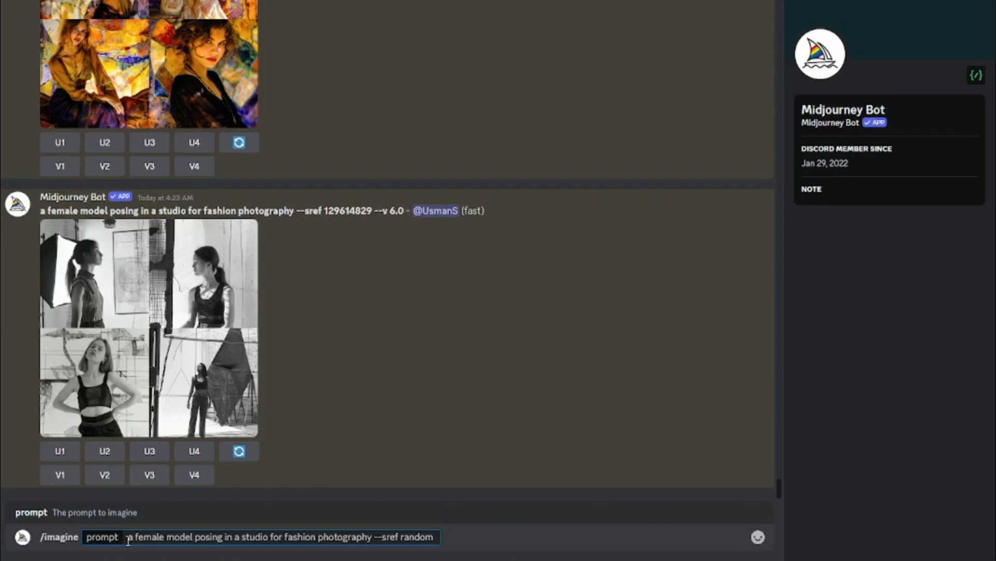
{"action": "type", "text": "--repeat"}
{"action": "type", "text": "4"}
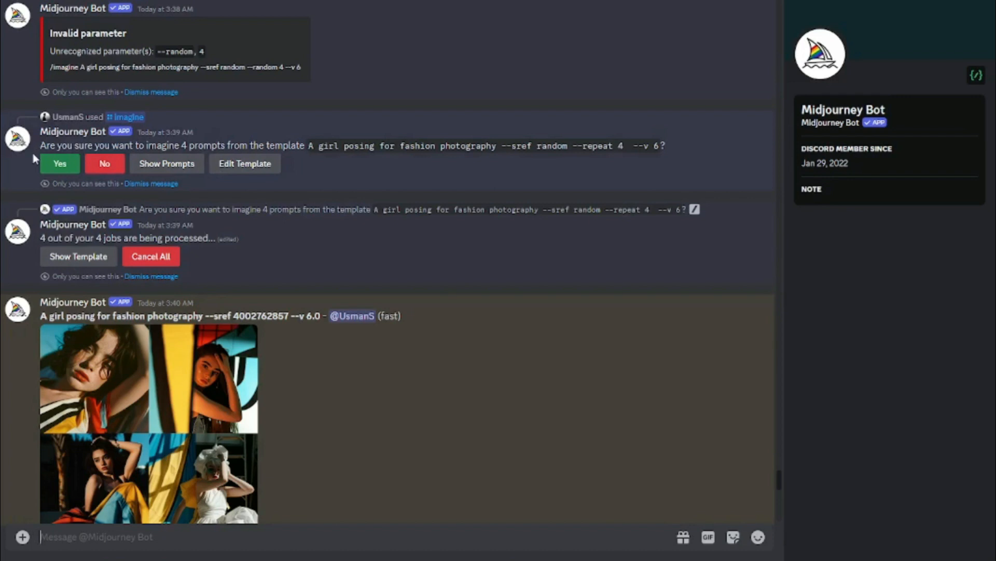
Review the earlier --repeat 4 confirmation message and its results, viewing the first "A girl posing for fashion photography" grid enlarged.
{"action": "left_click_drag", "start_coordinate": [40, 145], "coordinate": [307, 146]}
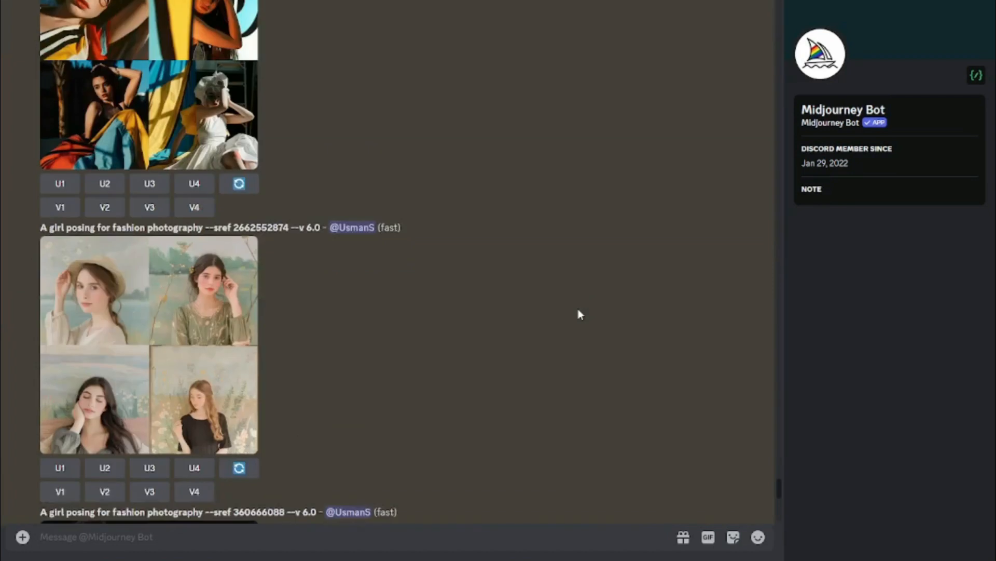
{"action": "scroll", "coordinate": [494, 306], "scroll_direction": "up", "scroll_amount": 1}
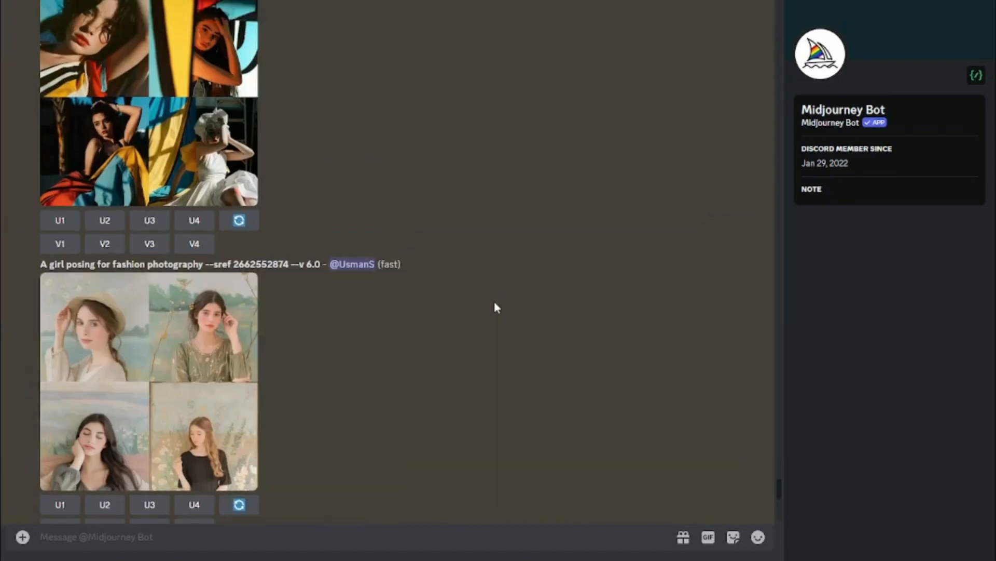
{"action": "scroll", "coordinate": [496, 308], "scroll_direction": "up", "scroll_amount": 2}
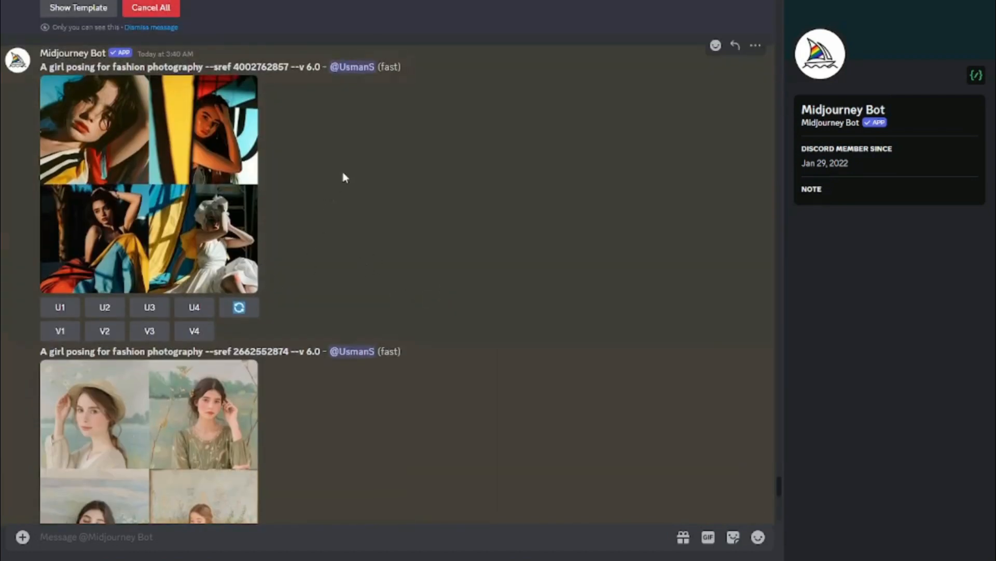
{"action": "scroll", "coordinate": [323, 193], "scroll_direction": "down", "scroll_amount": 4}
{"action": "scroll", "coordinate": [323, 187], "scroll_direction": "down", "scroll_amount": 11}
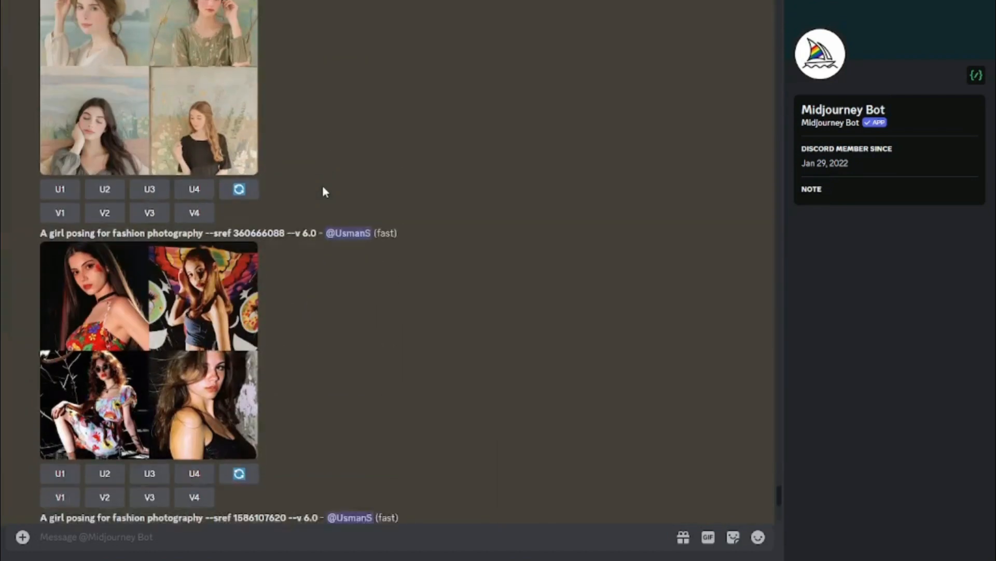
{"action": "scroll", "coordinate": [322, 187], "scroll_direction": "up", "scroll_amount": 12}
{"action": "scroll", "coordinate": [322, 192], "scroll_direction": "up", "scroll_amount": 4}
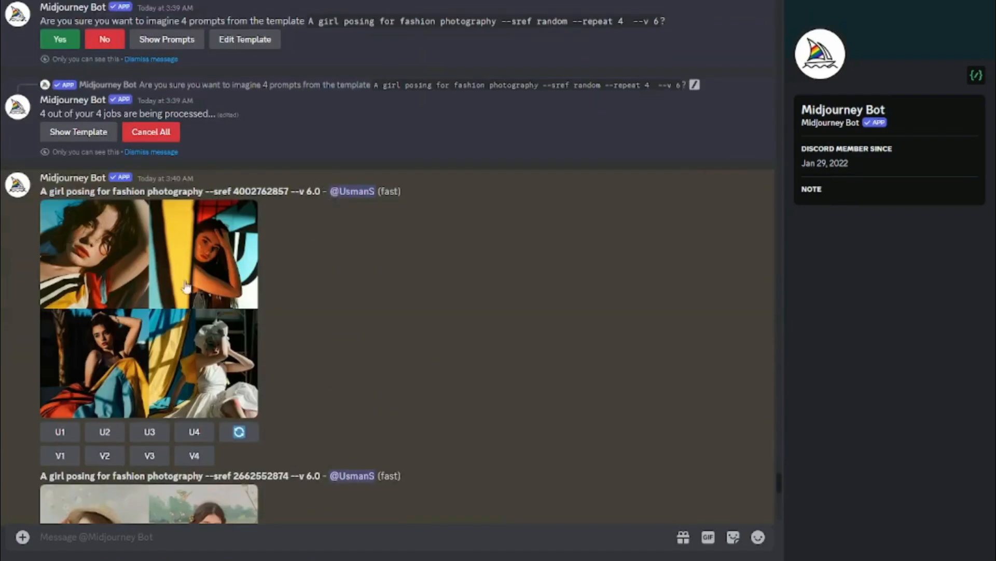
{"action": "left_click", "coordinate": [218, 270]}
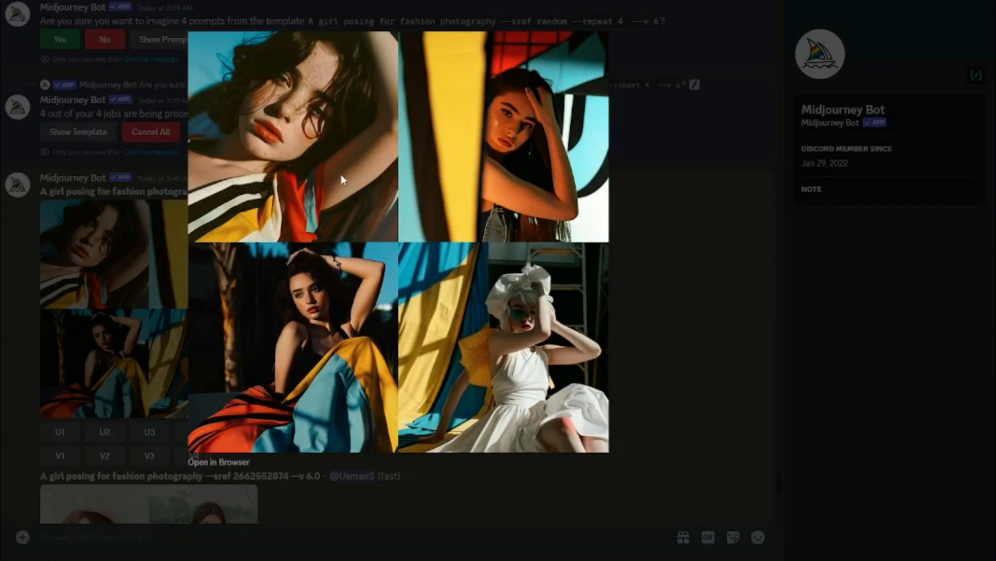
{"action": "left_click", "coordinate": [630, 166]}
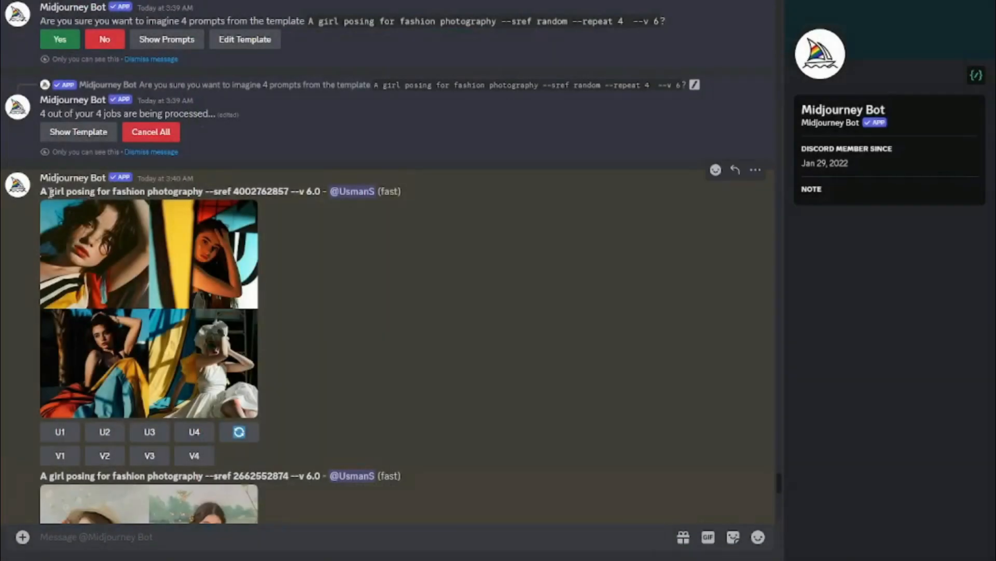
Compare the --sref codes of the four "A girl posing for fashion photography" results.
{"action": "left_click_drag", "start_coordinate": [49, 193], "coordinate": [288, 192]}
{"action": "scroll", "coordinate": [217, 363], "scroll_direction": "down", "scroll_amount": 4}
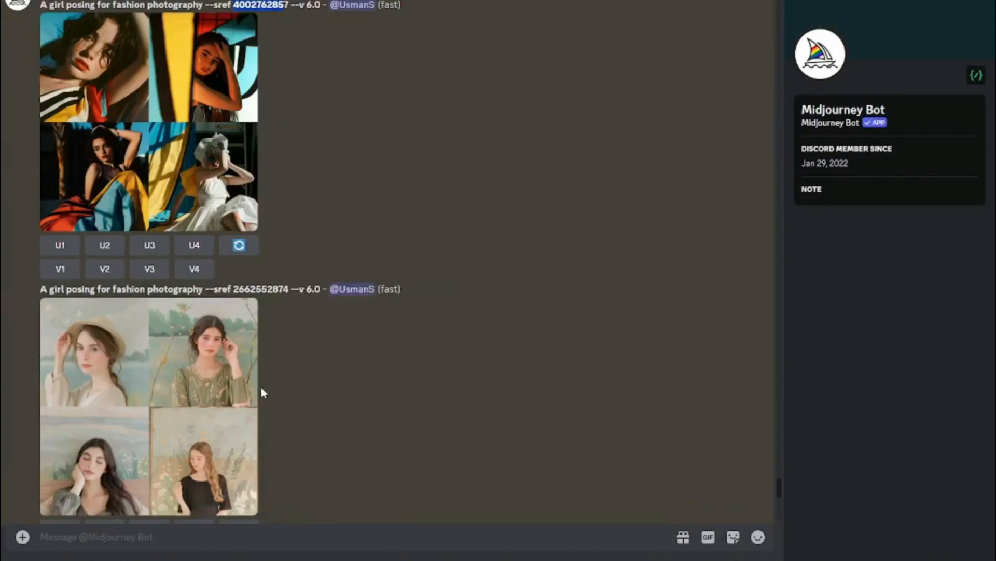
{"action": "left_click_drag", "start_coordinate": [233, 289], "coordinate": [289, 290]}
{"action": "scroll", "coordinate": [260, 364], "scroll_direction": "down", "scroll_amount": 5}
{"action": "double_click", "coordinate": [246, 324]}
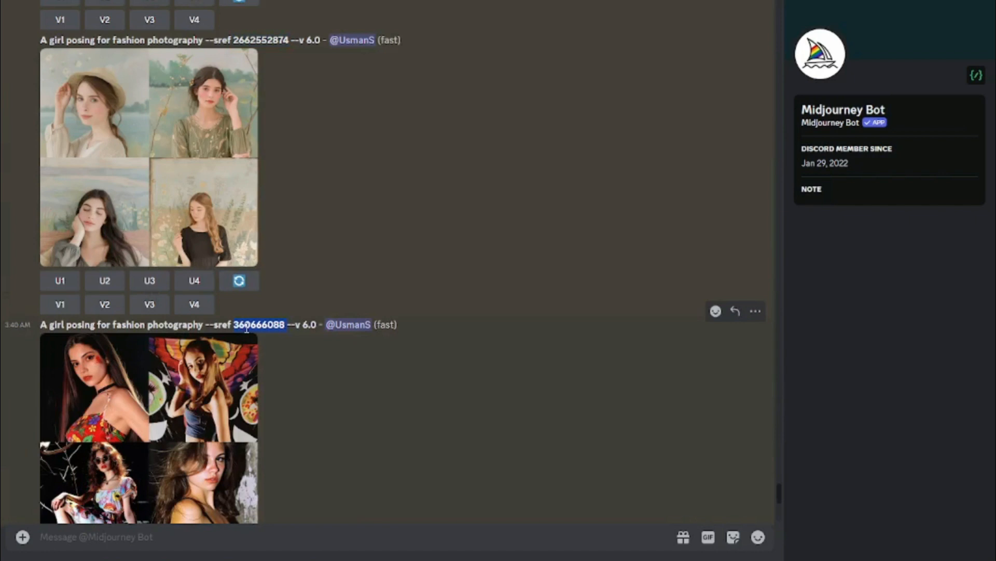
{"action": "scroll", "coordinate": [271, 351], "scroll_direction": "down", "scroll_amount": 5}
{"action": "double_click", "coordinate": [254, 297]}
{"action": "scroll", "coordinate": [308, 345], "scroll_direction": "up", "scroll_amount": 10}
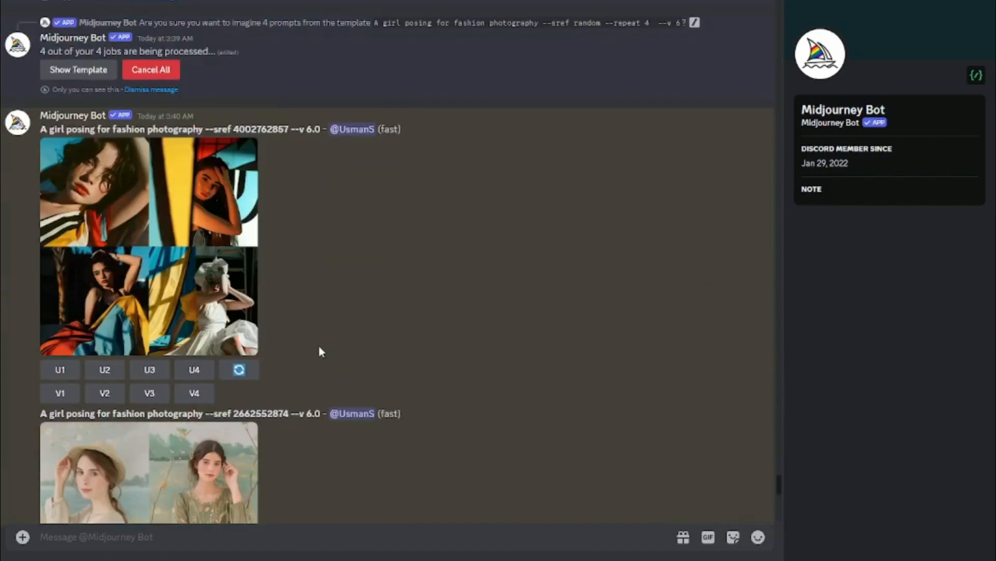
View each of the four "A girl posing for fashion photography" image grids enlarged to compare their styles.
{"action": "left_click", "coordinate": [244, 250]}
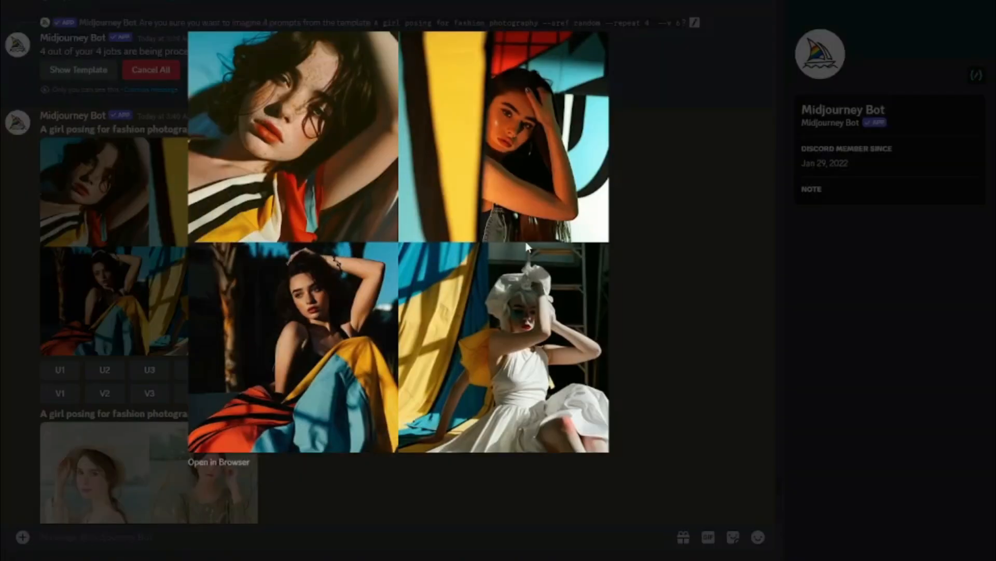
{"action": "left_click", "coordinate": [645, 226]}
{"action": "scroll", "coordinate": [412, 374], "scroll_direction": "down", "scroll_amount": 5}
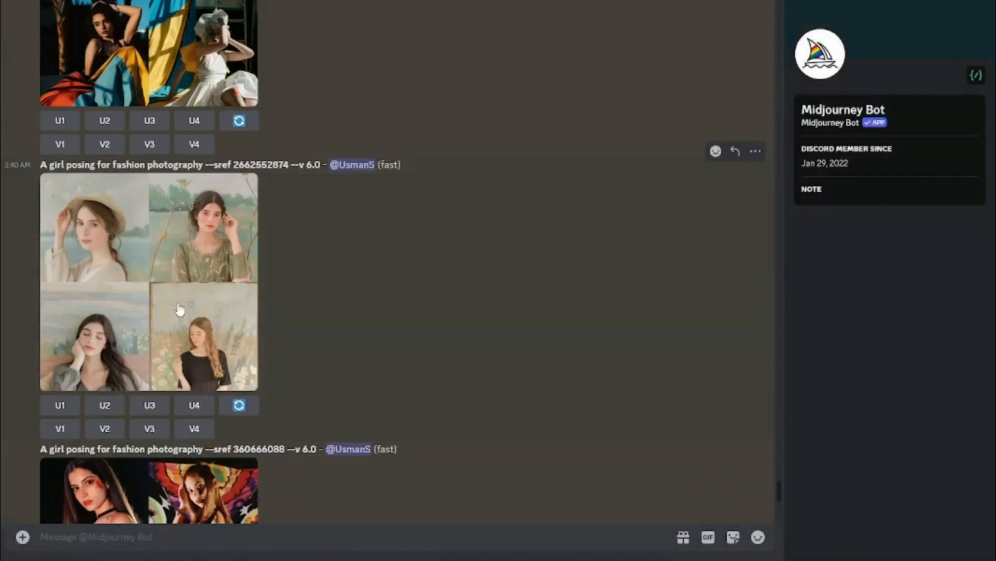
{"action": "left_click", "coordinate": [189, 304]}
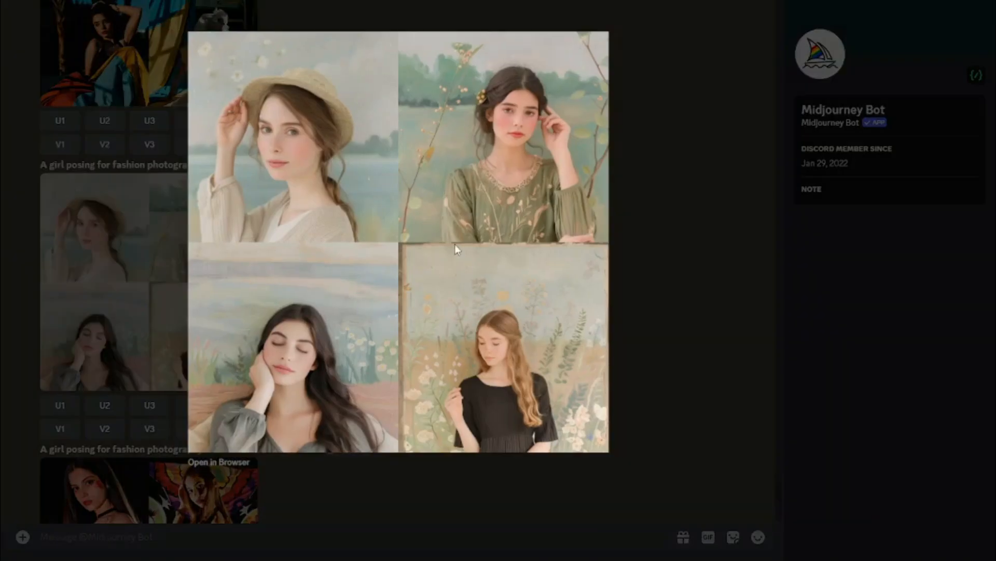
{"action": "left_click", "coordinate": [679, 305]}
{"action": "scroll", "coordinate": [453, 335], "scroll_direction": "down", "scroll_amount": 5}
{"action": "left_click", "coordinate": [207, 301]}
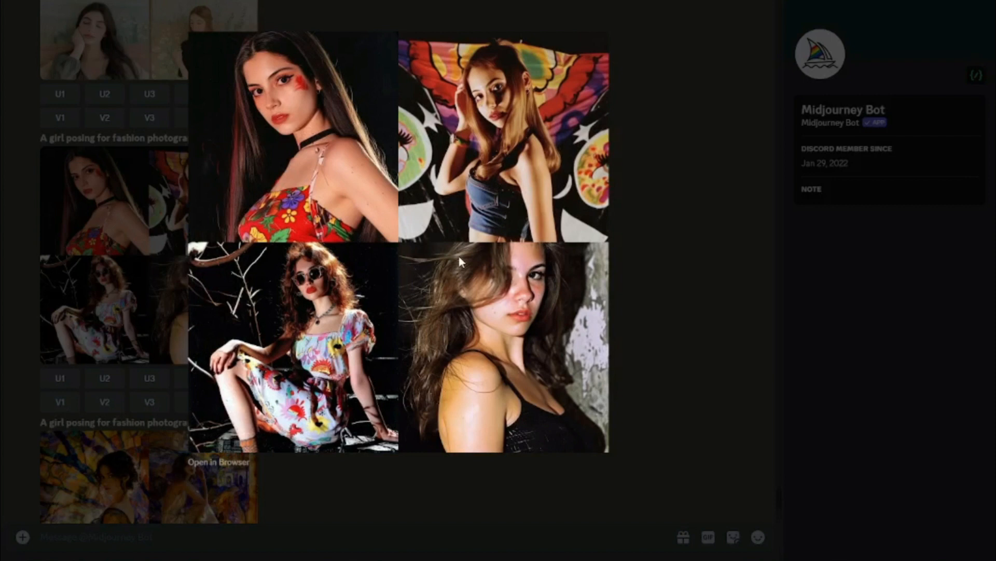
{"action": "left_click", "coordinate": [708, 256]}
{"action": "scroll", "coordinate": [487, 356], "scroll_direction": "down", "scroll_amount": 4}
{"action": "left_click", "coordinate": [166, 330]}
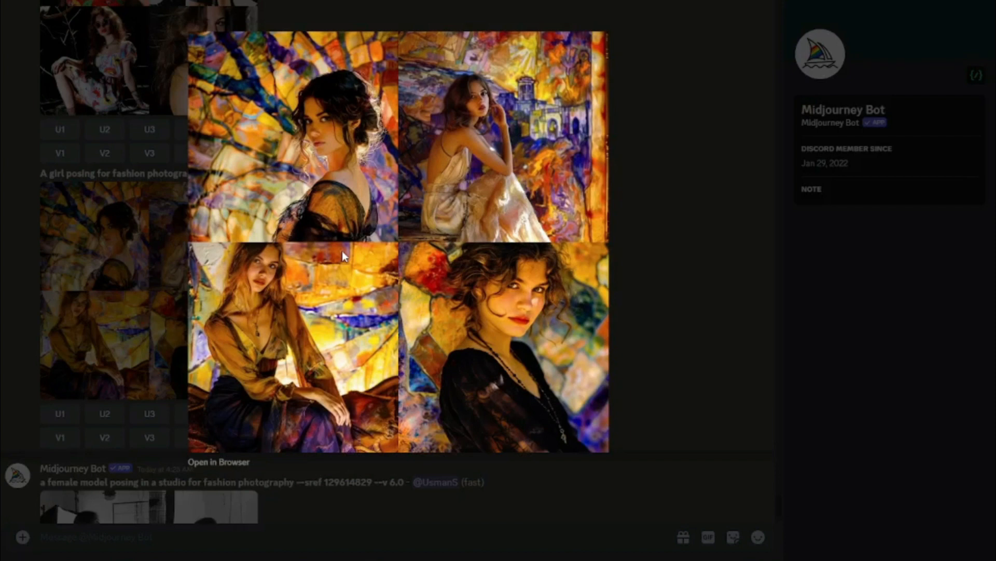
{"action": "left_click", "coordinate": [637, 299]}
{"action": "scroll", "coordinate": [275, 343], "scroll_direction": "up", "scroll_amount": 5}
{"action": "scroll", "coordinate": [280, 348], "scroll_direction": "up", "scroll_amount": 5}
{"action": "scroll", "coordinate": [281, 348], "scroll_direction": "down", "scroll_amount": 10}
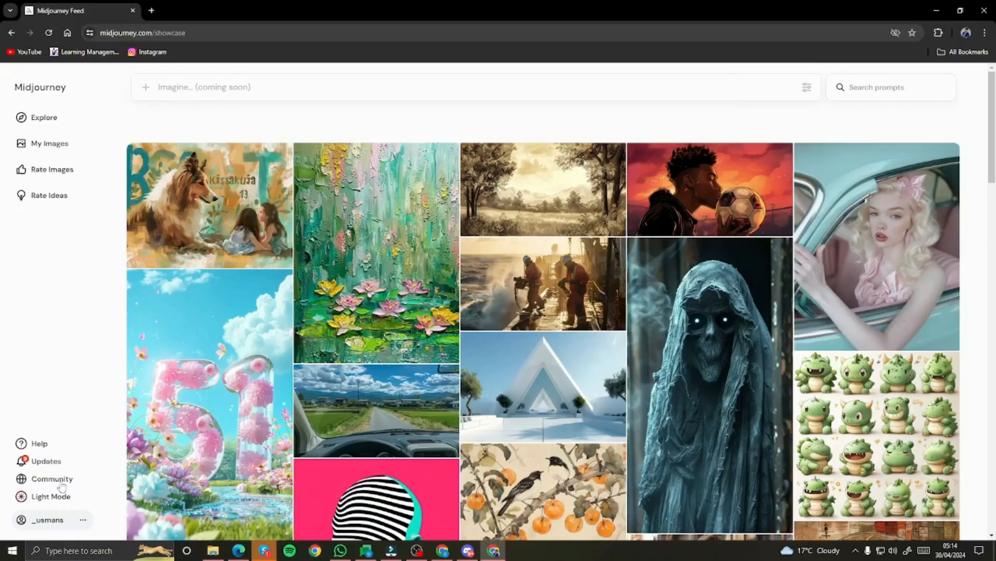
On the Midjourney website, open the upscaled fashion shot of the runway model in a sequined jacket from My Images.
{"action": "left_click", "coordinate": [49, 143]}
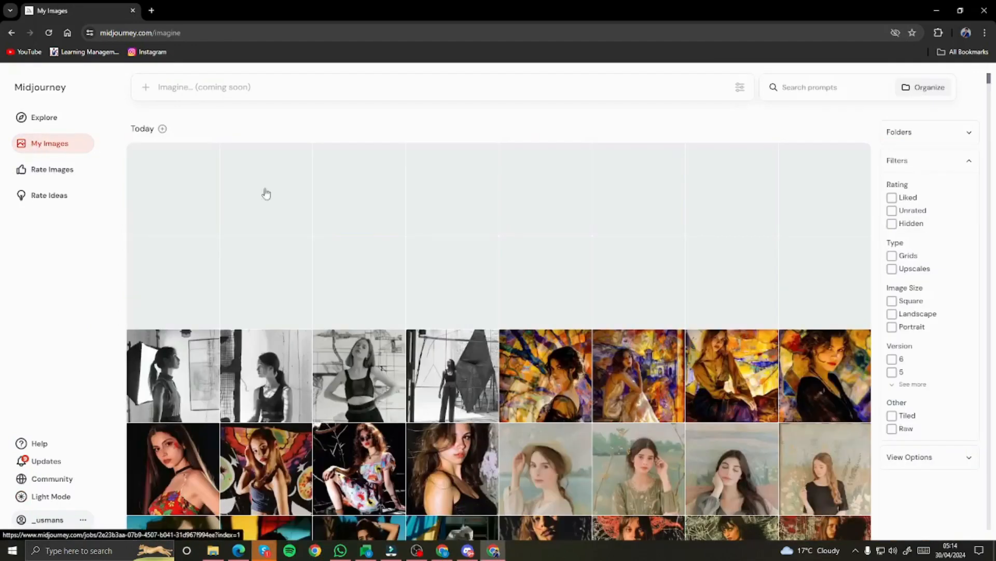
{"action": "scroll", "coordinate": [266, 194], "scroll_direction": "down", "scroll_amount": 10}
{"action": "scroll", "coordinate": [382, 282], "scroll_direction": "down", "scroll_amount": 15}
{"action": "scroll", "coordinate": [381, 282], "scroll_direction": "down", "scroll_amount": 15}
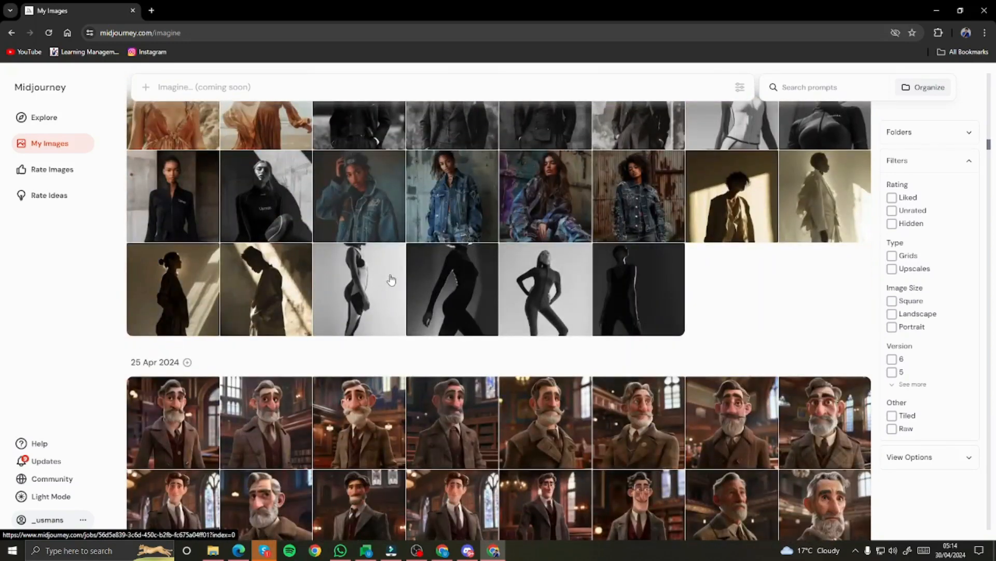
{"action": "left_click", "coordinate": [392, 278]}
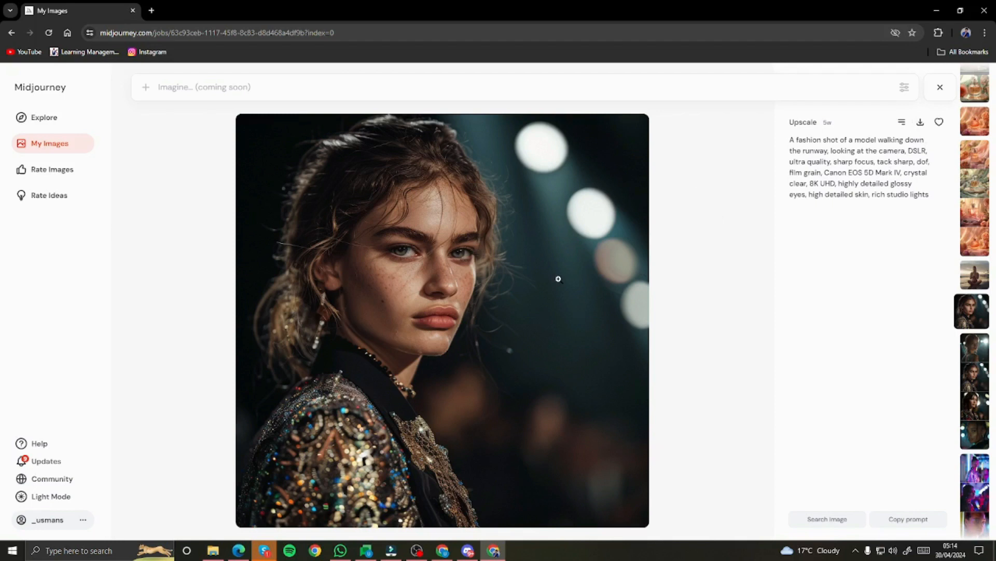
Switch to Discord and send the downloaded runway model PNG from the Downloads folder to the Midjourney Bot chat.
{"action": "left_click", "coordinate": [468, 551]}
{"action": "left_click", "coordinate": [185, 515]}
{"action": "left_click", "coordinate": [206, 456]}
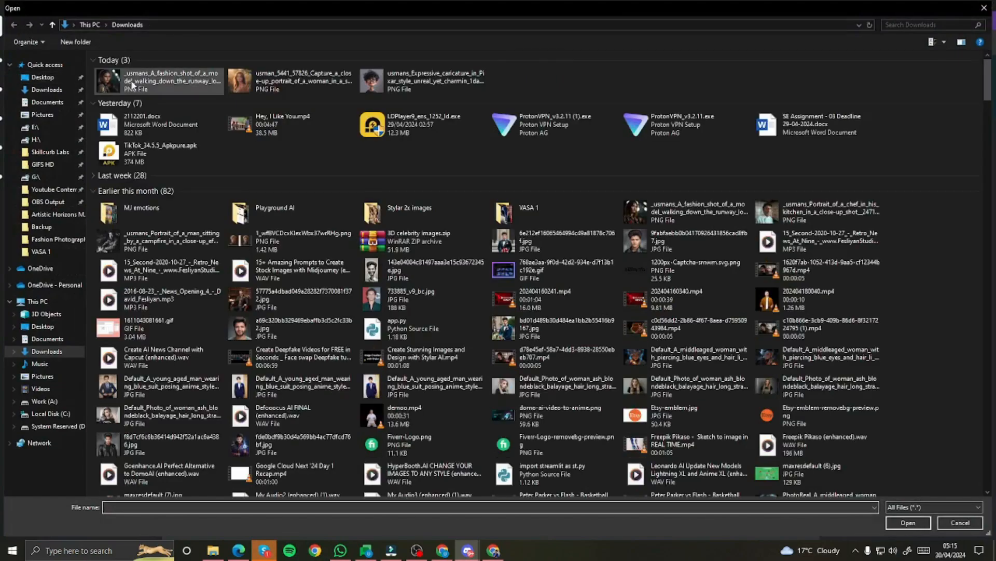
{"action": "double_click", "coordinate": [131, 79]}
{"action": "key", "text": "Return"}
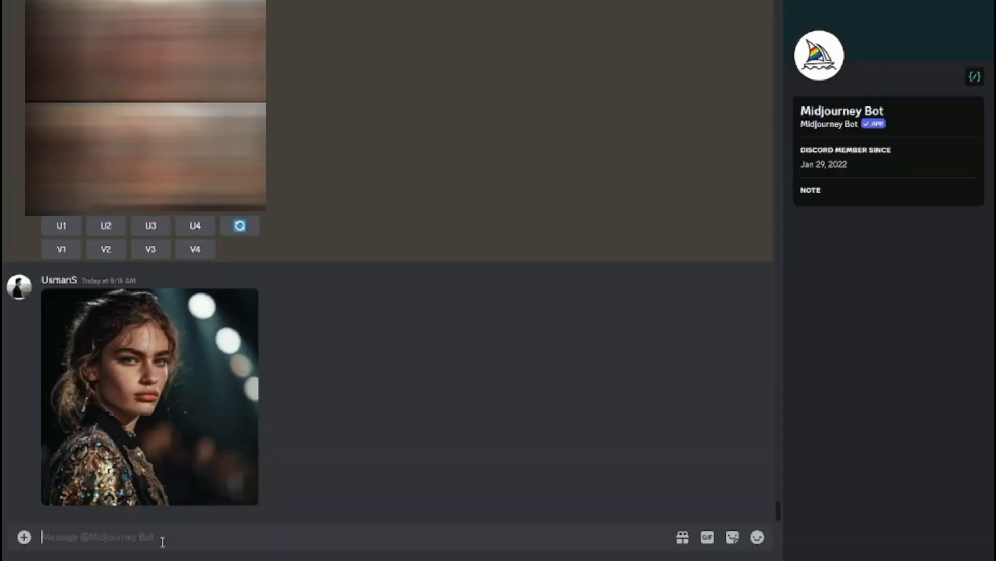
Start an /imagine prompt reading "a female model standing in an urban cityscape --cref" followed by the uploaded runway model image's link.
{"action": "type", "text": "/ima"}
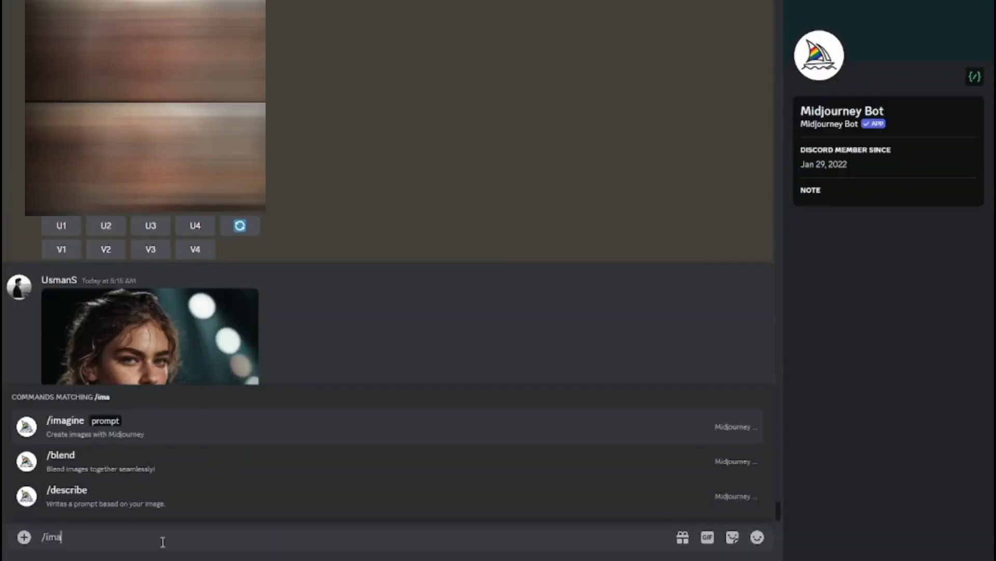
{"action": "key", "text": "Return"}
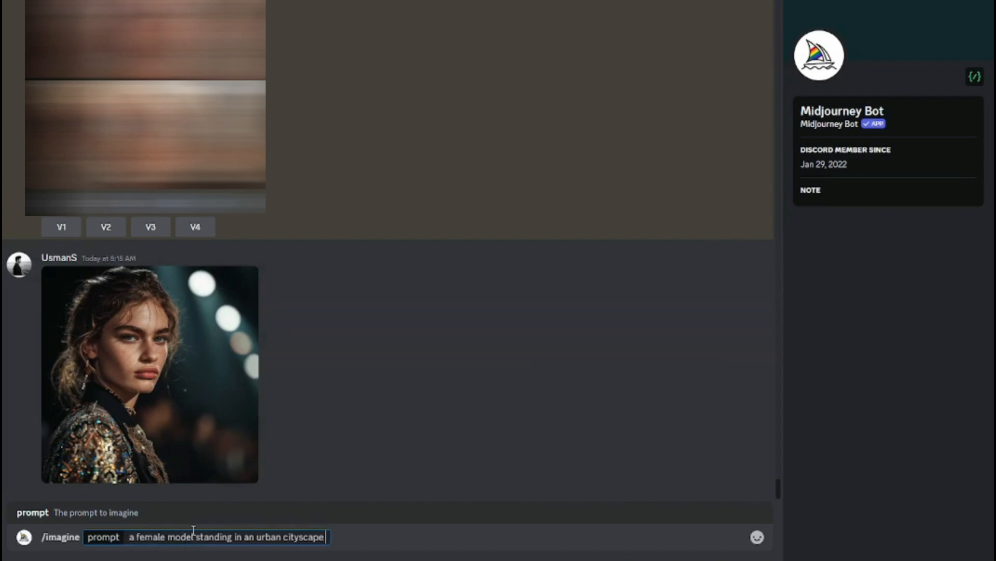
{"action": "type", "text": "--cref"}
{"action": "left_click", "coordinate": [173, 383]}
{"action": "right_click", "coordinate": [377, 239]}
{"action": "key", "text": "ctrl+v"}
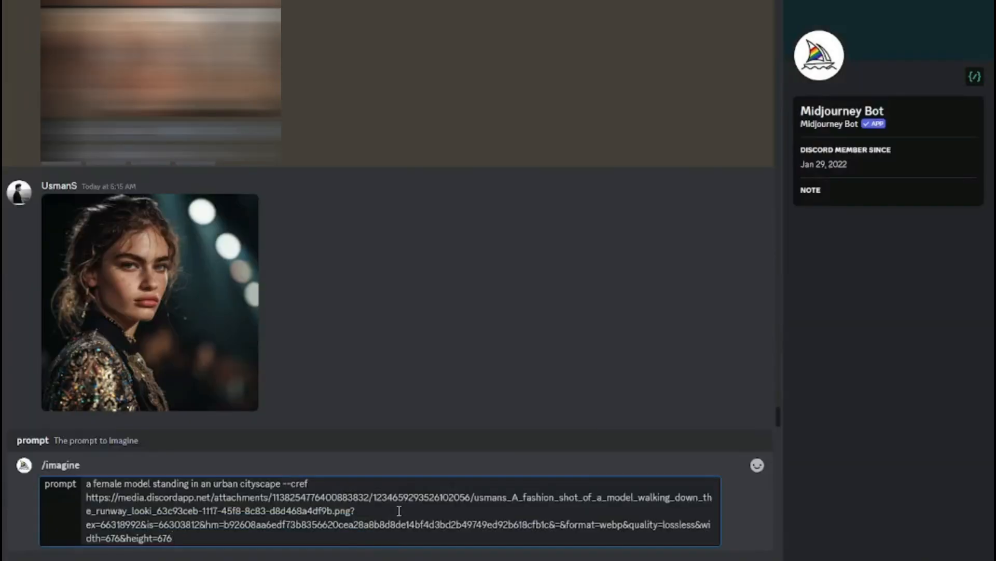
Add "--sref random --repeat 4" to the prompt, submit it and approve generating the four prompts.
{"action": "type", "text": "--sref random --repeat "}
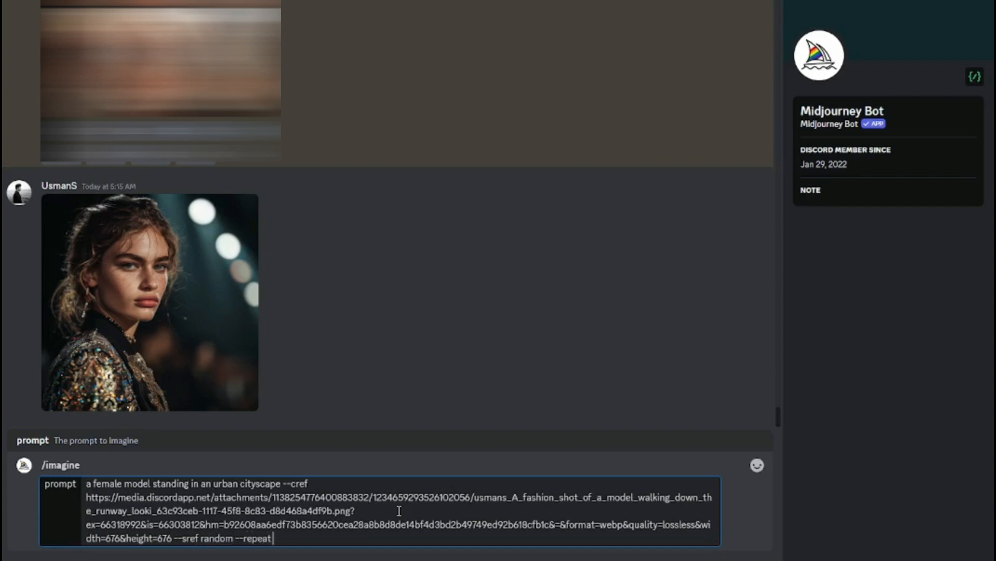
{"action": "type", "text": "4"}
{"action": "key", "text": "Return"}
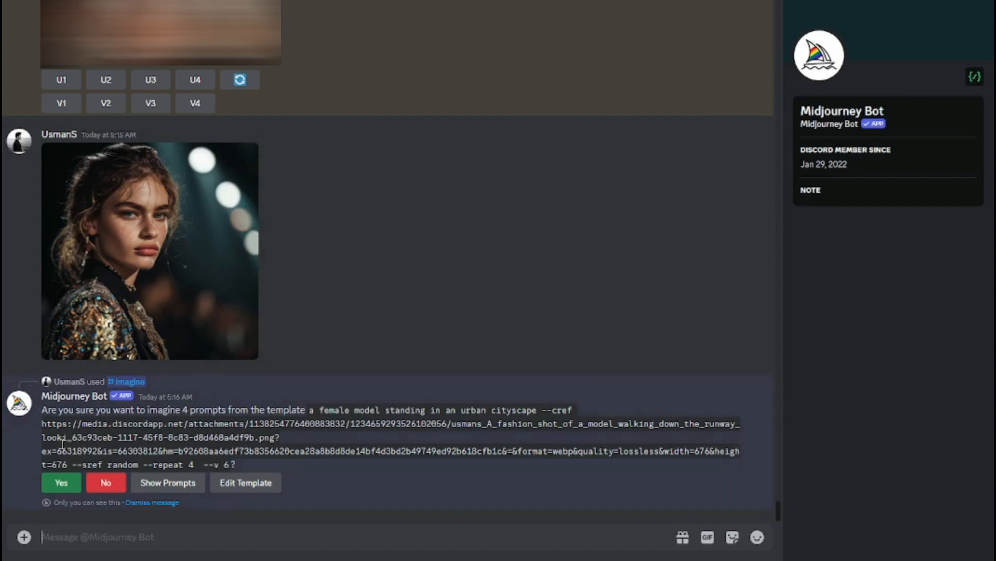
{"action": "left_click", "coordinate": [63, 484]}
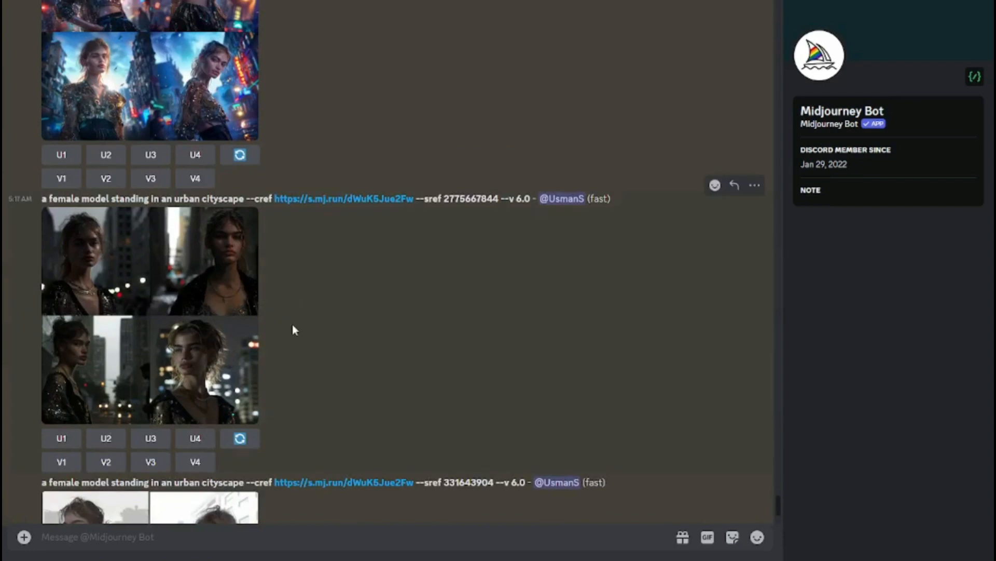
Compare the styles and the model's likeness across the four "a female model standing in an urban cityscape" results.
{"action": "scroll", "coordinate": [293, 331], "scroll_direction": "up", "scroll_amount": 10}
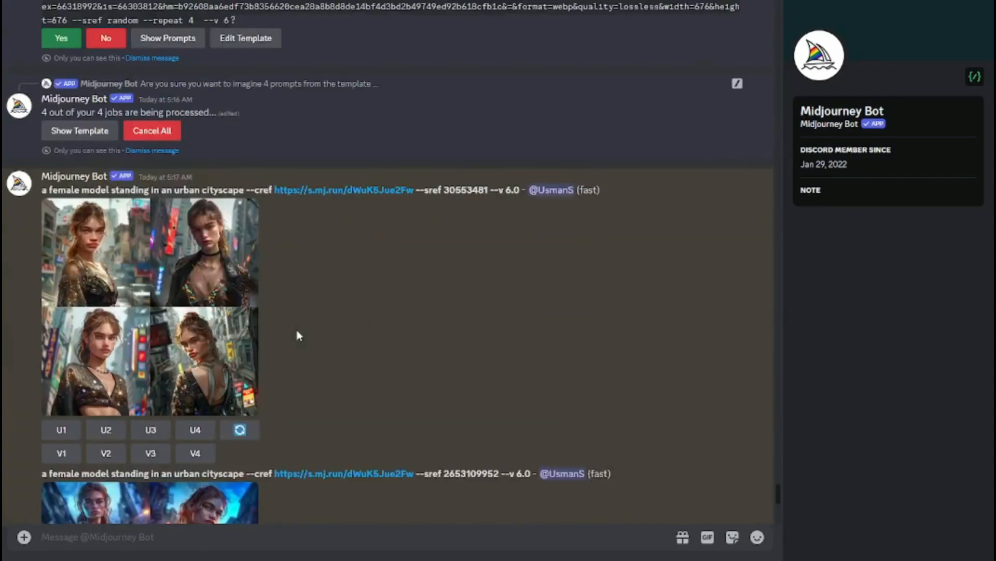
{"action": "scroll", "coordinate": [299, 334], "scroll_direction": "down", "scroll_amount": 15}
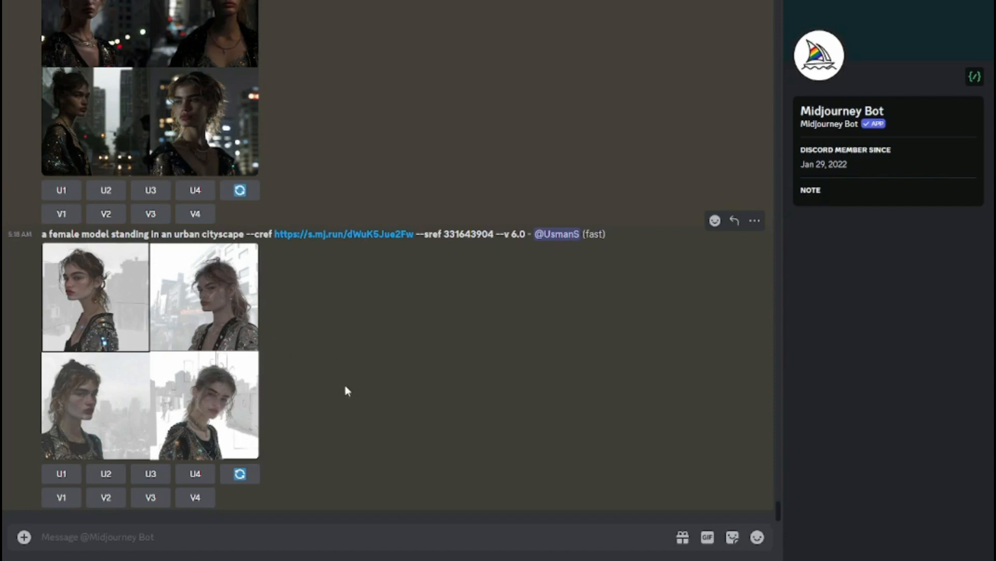
{"action": "scroll", "coordinate": [482, 414], "scroll_direction": "up", "scroll_amount": 15}
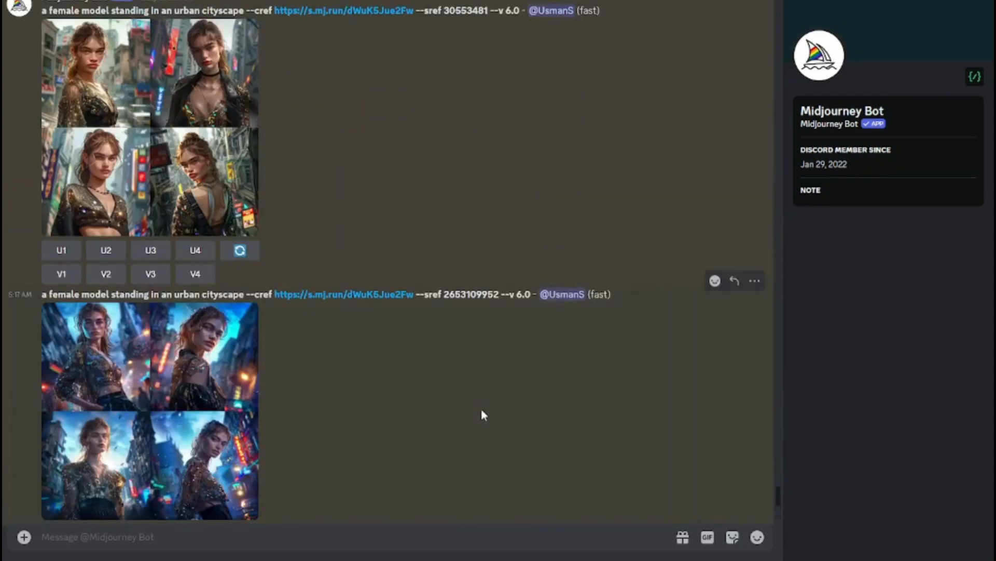
{"action": "scroll", "coordinate": [482, 411], "scroll_direction": "up", "scroll_amount": 2}
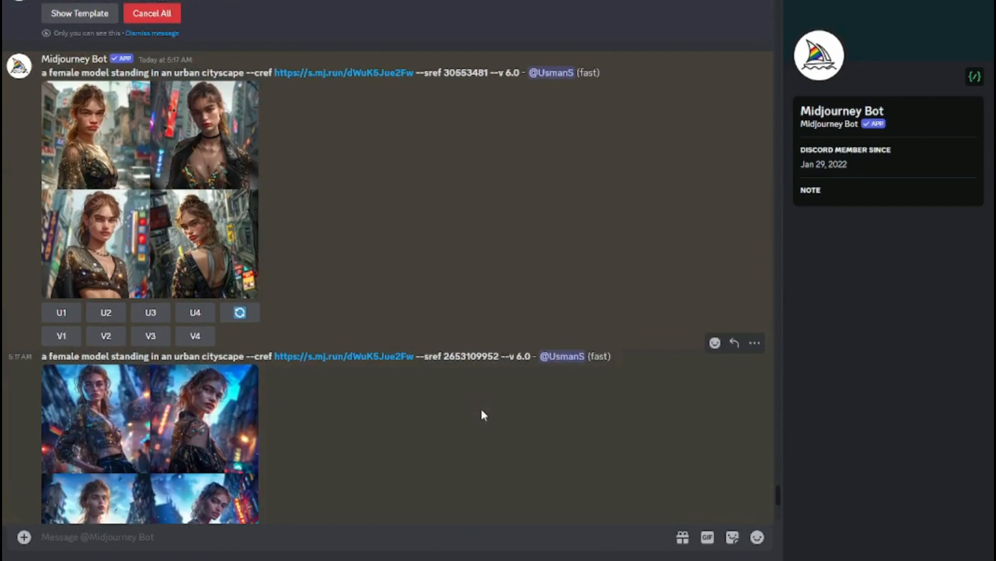
{"action": "scroll", "coordinate": [483, 414], "scroll_direction": "down", "scroll_amount": 10}
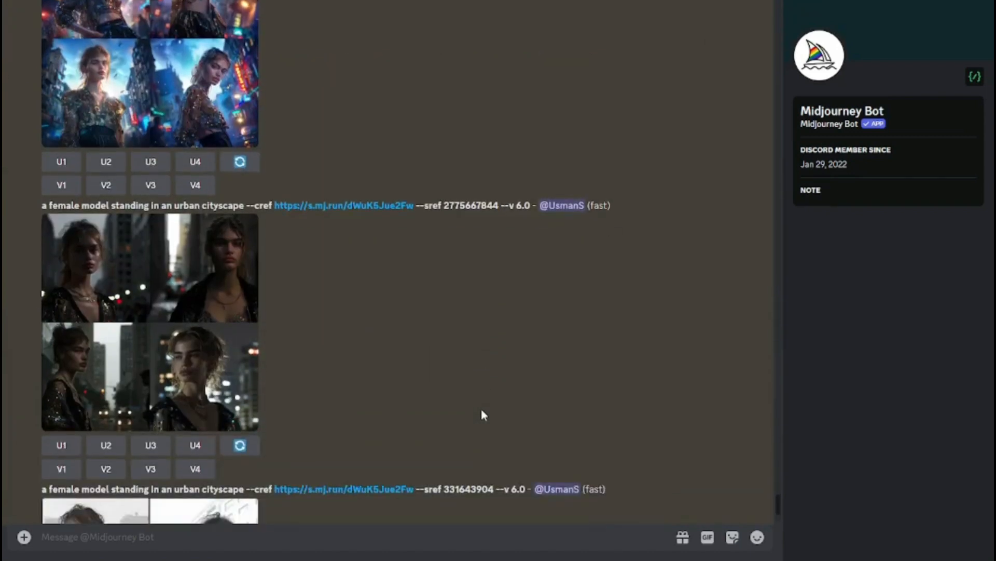
{"action": "scroll", "coordinate": [482, 413], "scroll_direction": "up", "scroll_amount": 3}
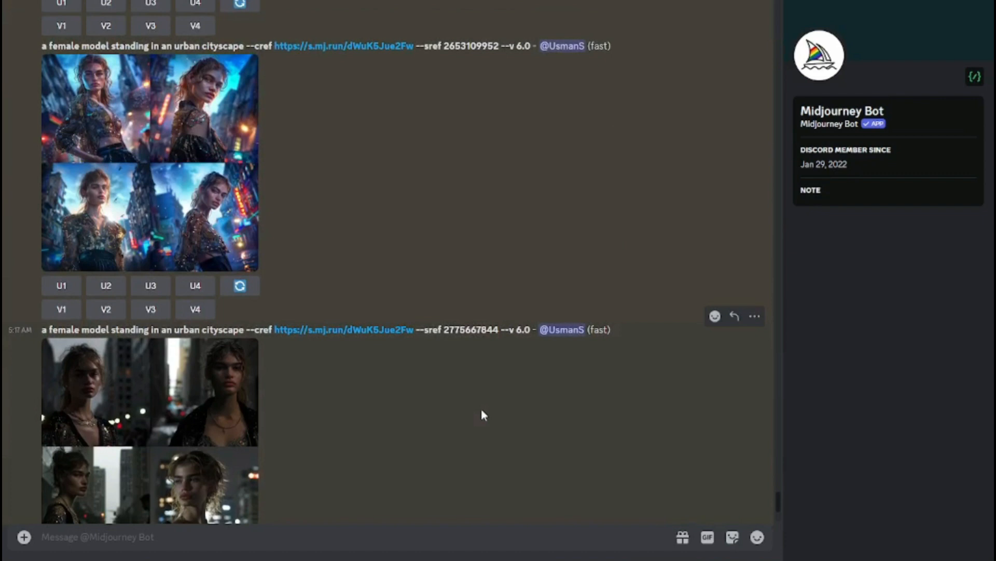
Go back through the chat to the earlier "A girl posing for fashion photography" results.
{"action": "scroll", "coordinate": [480, 406], "scroll_direction": "up", "scroll_amount": 10}
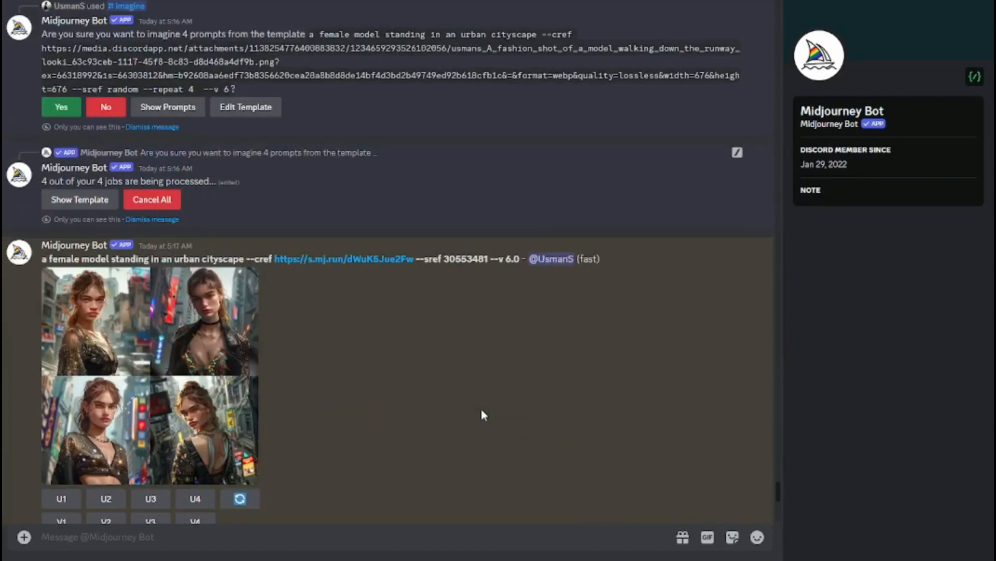
{"action": "scroll", "coordinate": [486, 358], "scroll_direction": "up", "scroll_amount": 20}
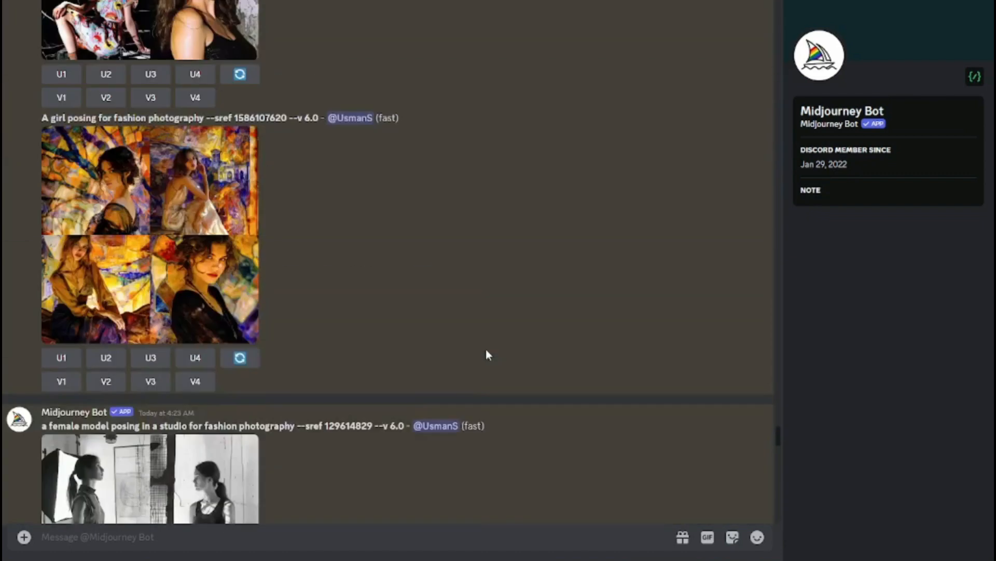
{"action": "scroll", "coordinate": [486, 349], "scroll_direction": "up", "scroll_amount": 8}
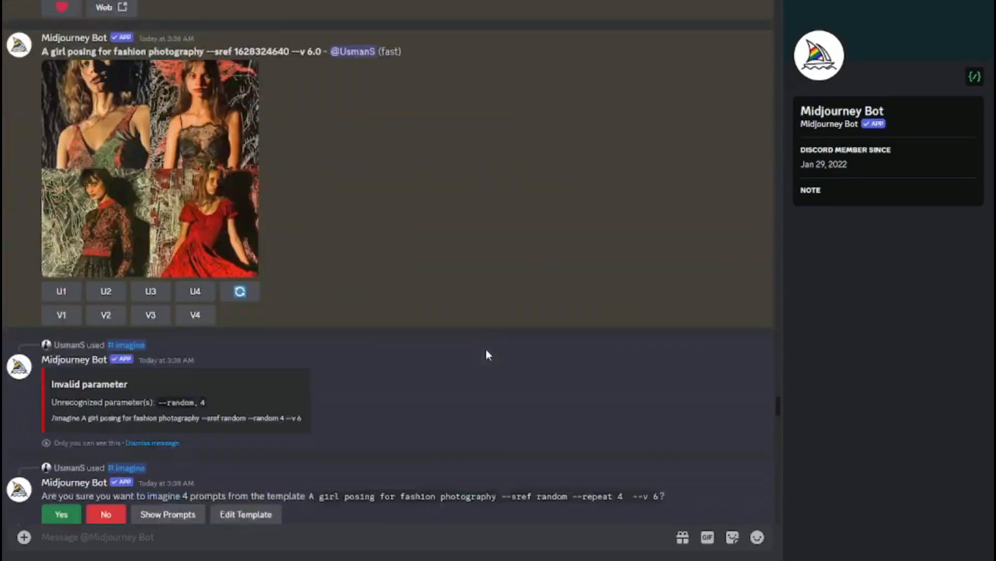